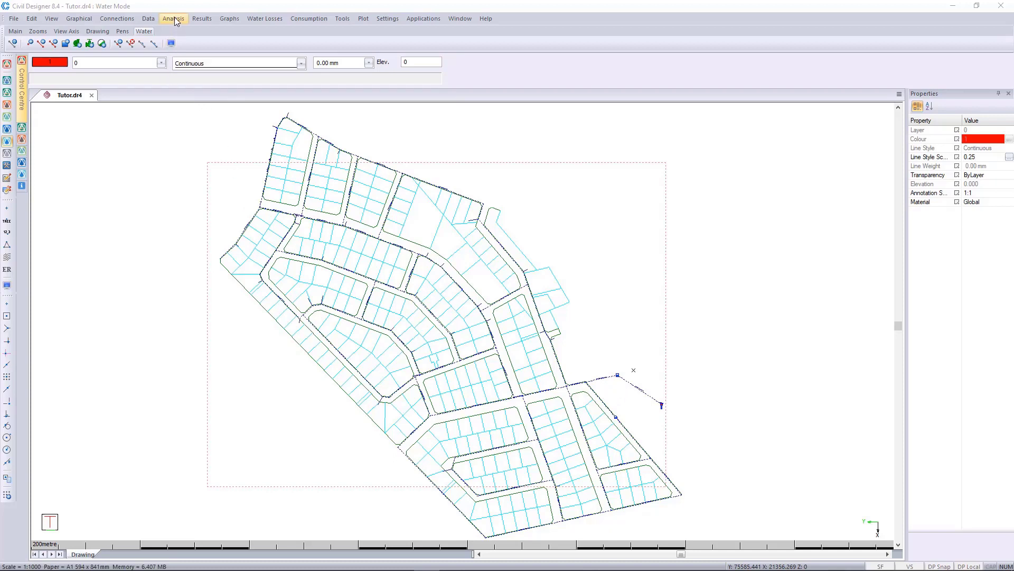
- Open the Time Simulation settings: start 00:00, 15-minute steps, 24-hour duration
left_click(176, 21)
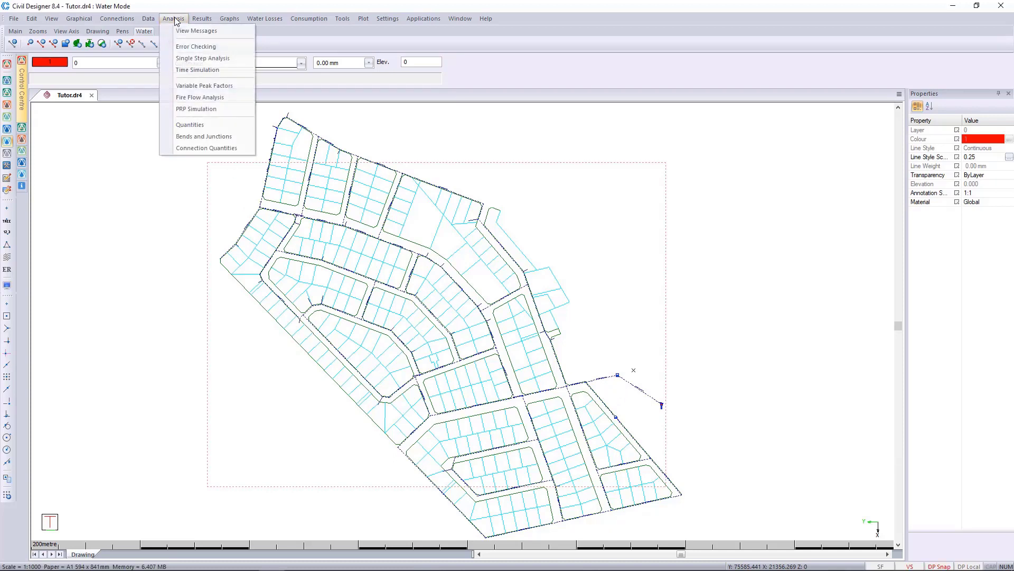
left_click(212, 76)
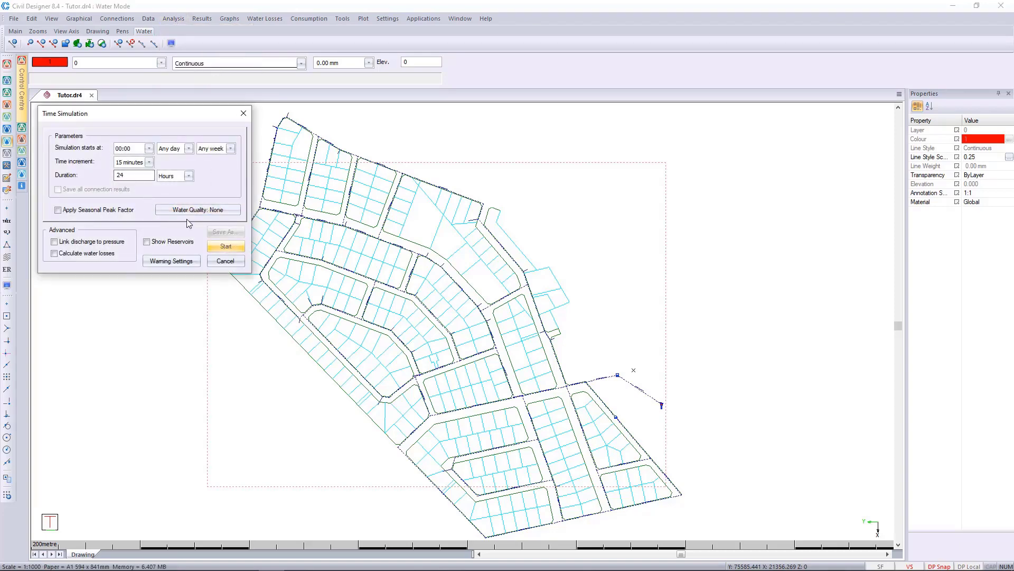
- Set the quality analysis type to Water Age and confirm the settings
left_click(192, 211)
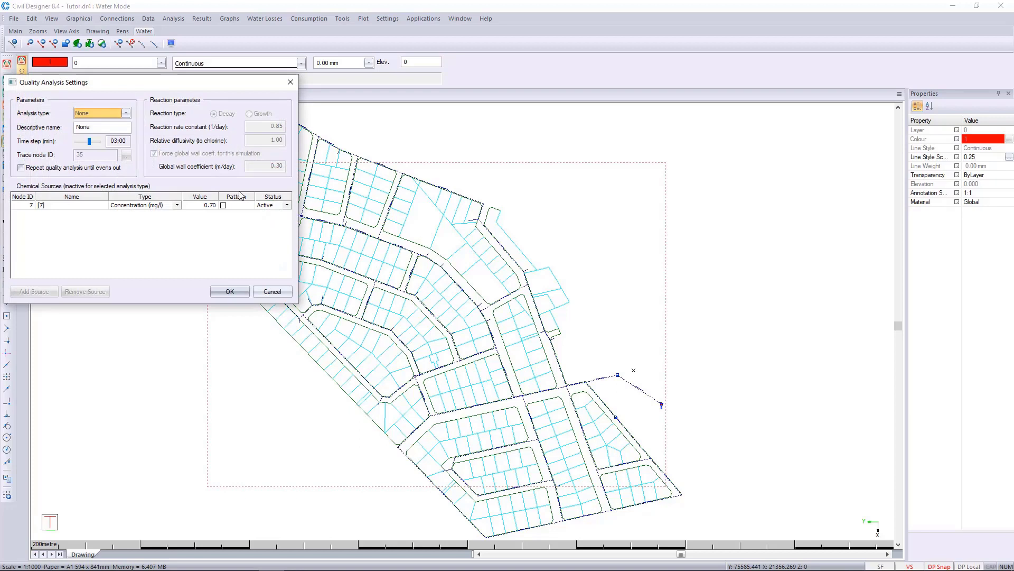
left_click(119, 113)
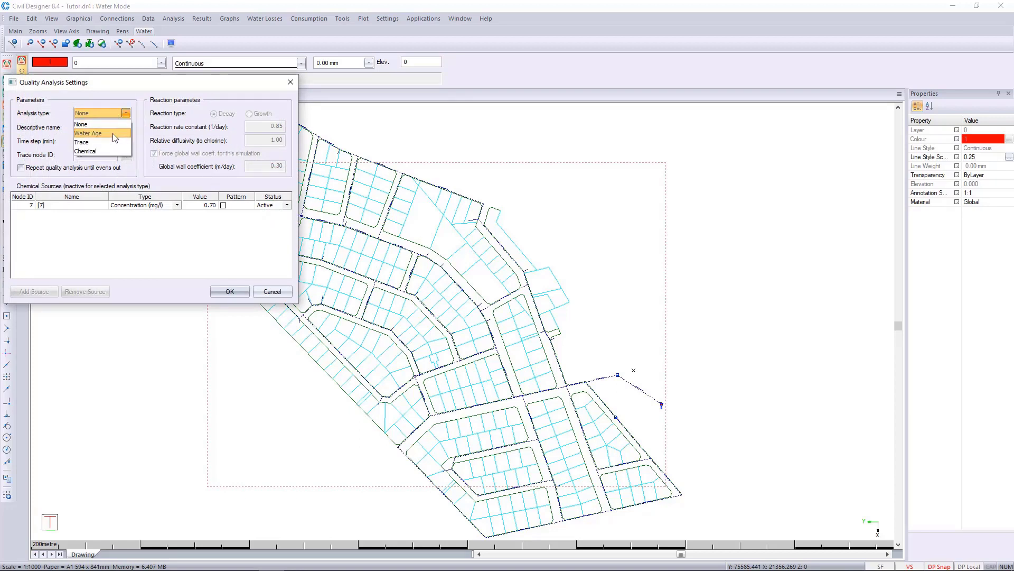
left_click(113, 133)
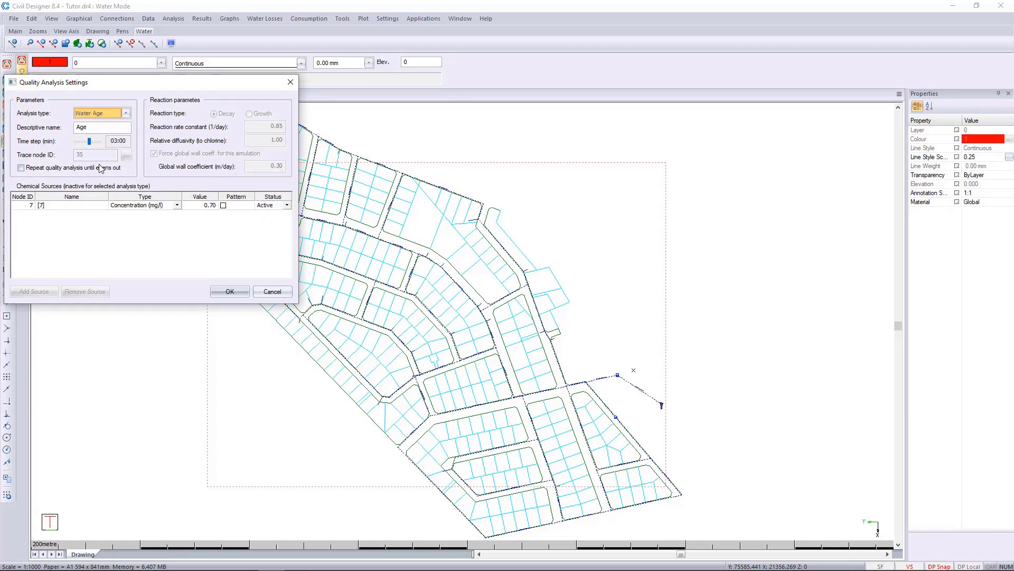
left_click(241, 292)
- Run the 24-hour simulation and view the message log showing 0 errors and 0 warnings
left_click(227, 247)
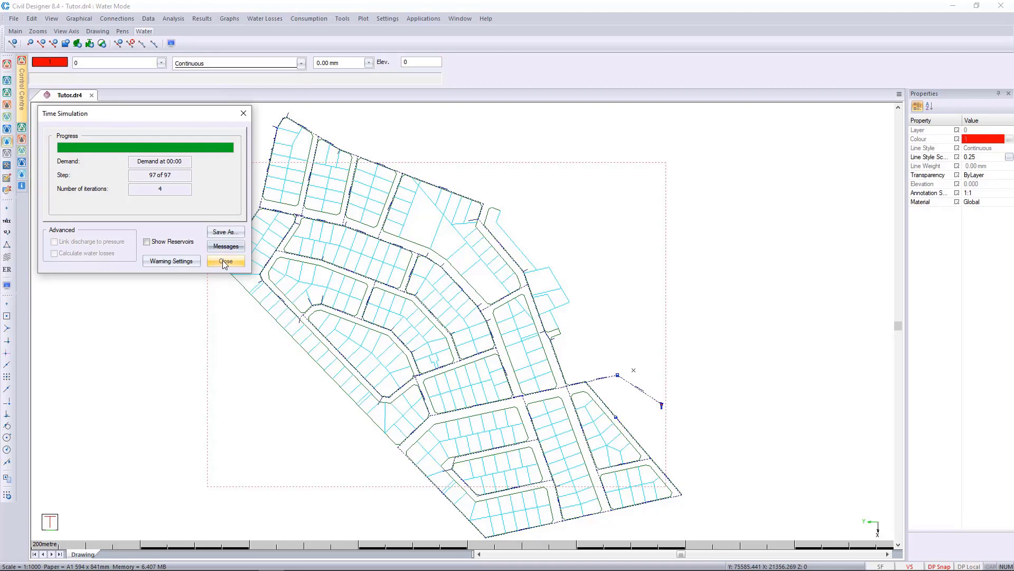
left_click(226, 245)
scroll(172, 222, "down", 3)
scroll(186, 250, "down", 3)
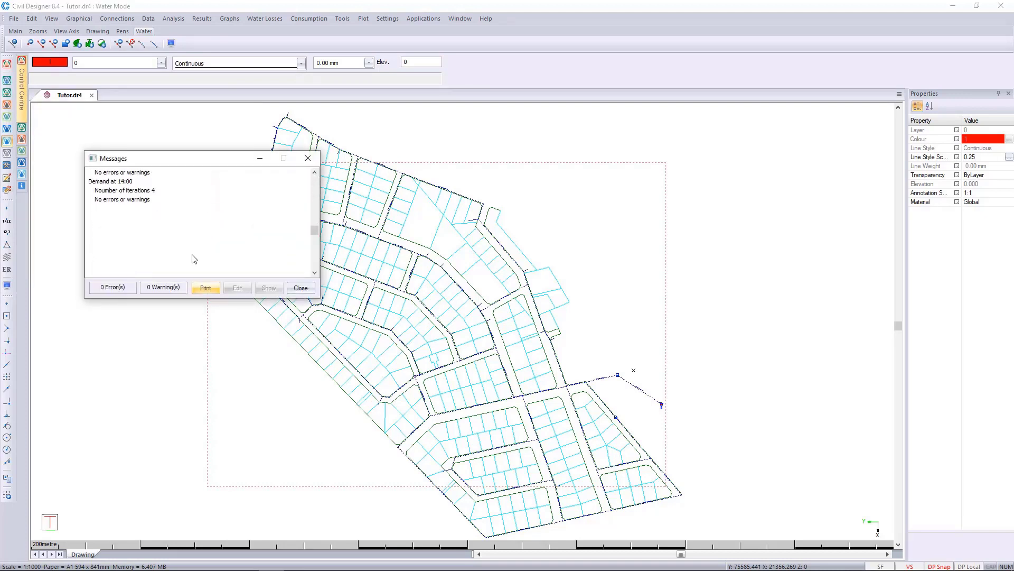